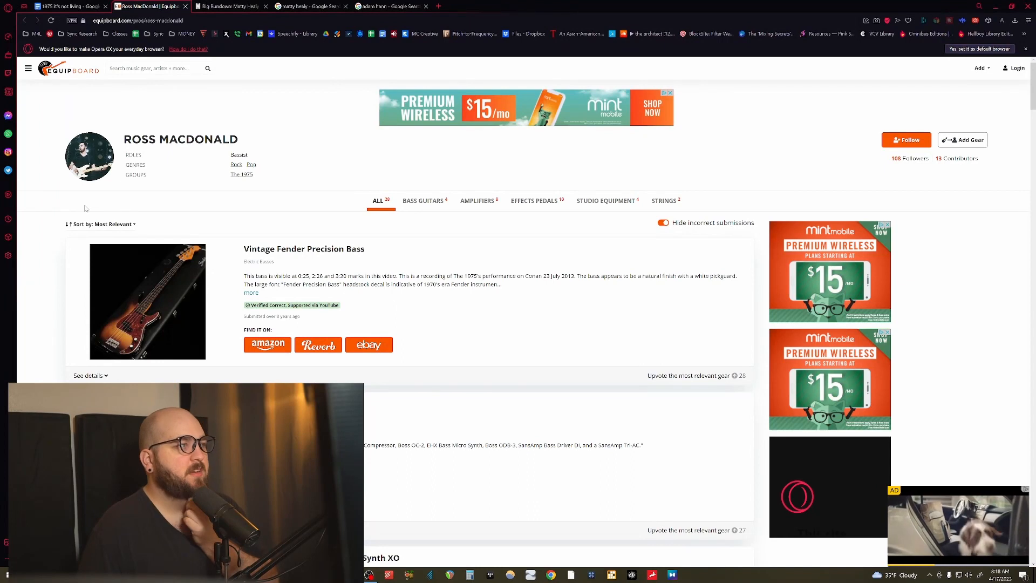
# Look through the bassist's gear list on Equipboard, from the Vintage Fender Precision Bass down to the bass strings
pyautogui.scroll(-3, 106, 281)
pyautogui.scroll(3, 106, 281)
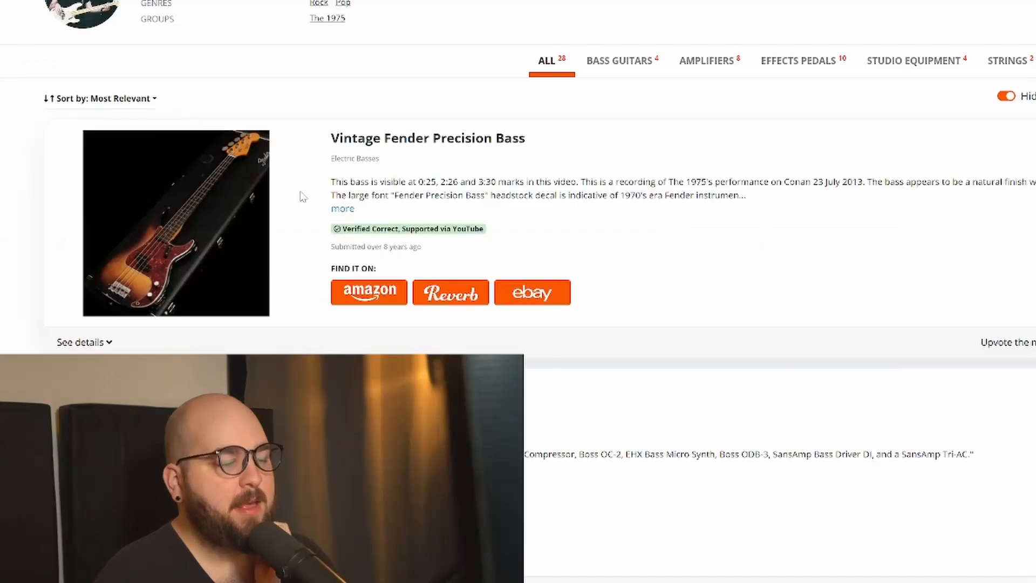
pyautogui.scroll(-10, 203, 278)
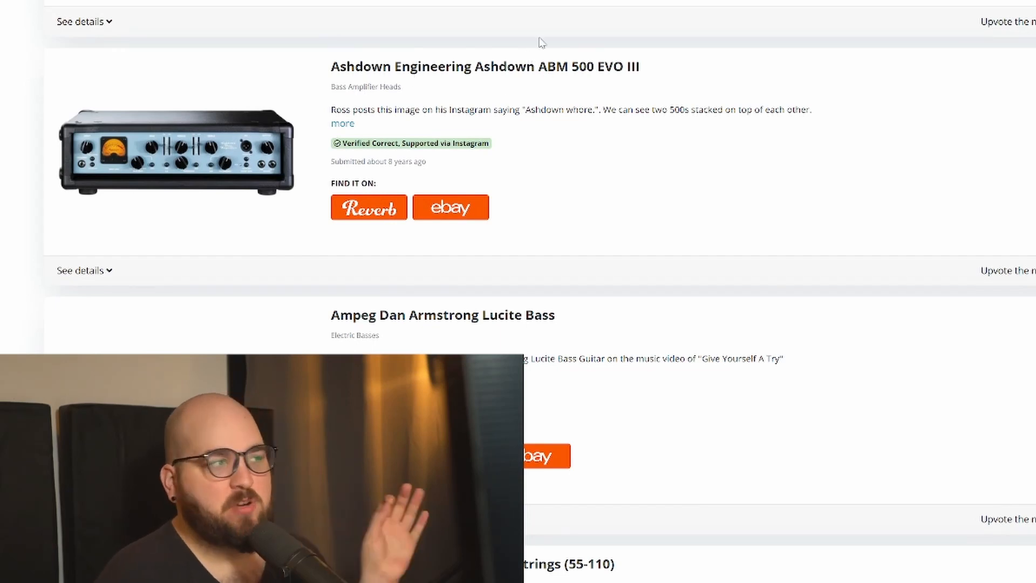
pyautogui.scroll(-10, 468, 41)
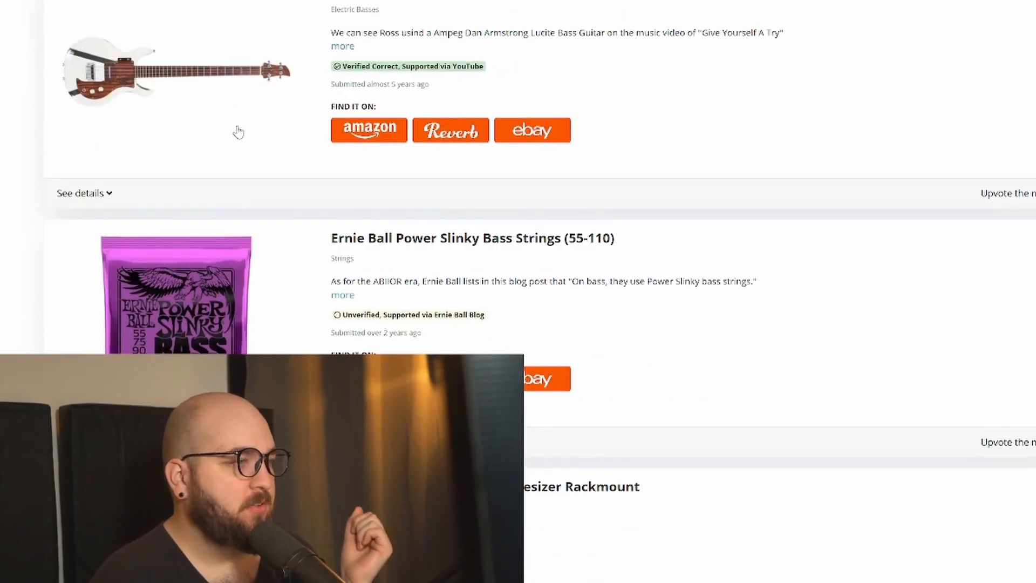
# Switch to Ableton Live and browse the factory presets of the Bass-Mint plug-in on the Live bass track
pyautogui.moveTo(653, 163); pyautogui.dragTo(476, 161)
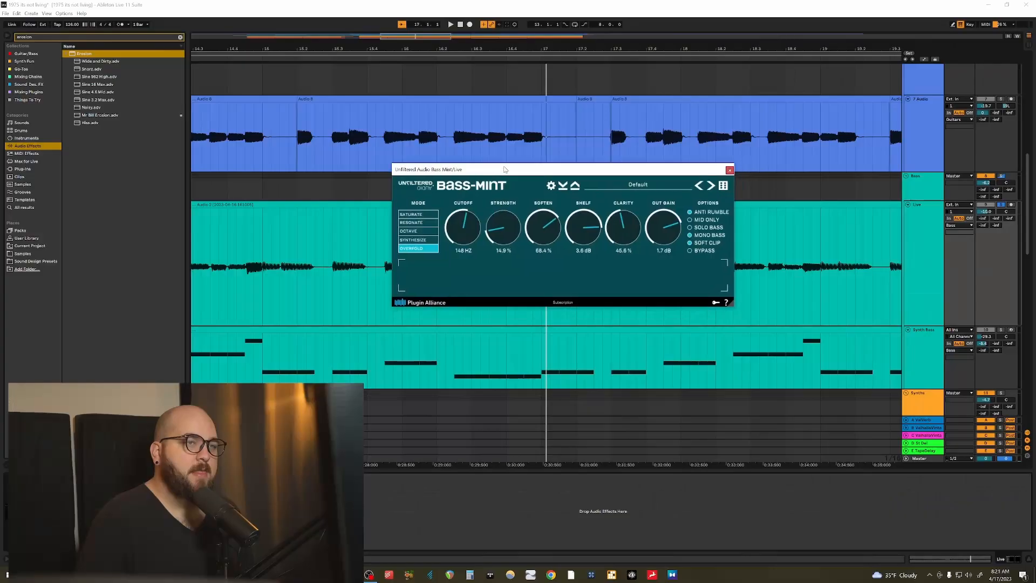
pyautogui.moveTo(504, 173); pyautogui.dragTo(547, 196)
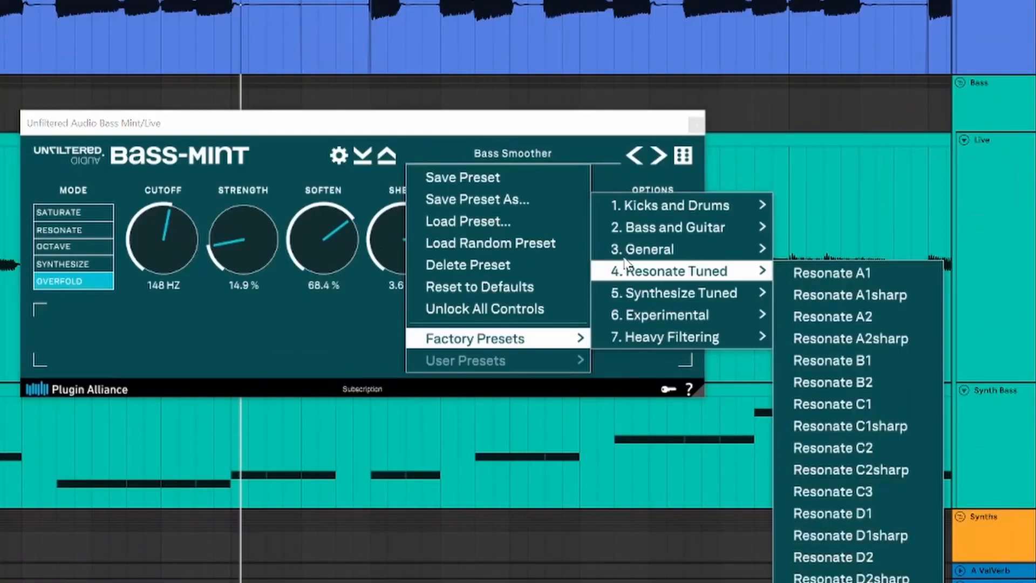
pyautogui.moveTo(749, 248)
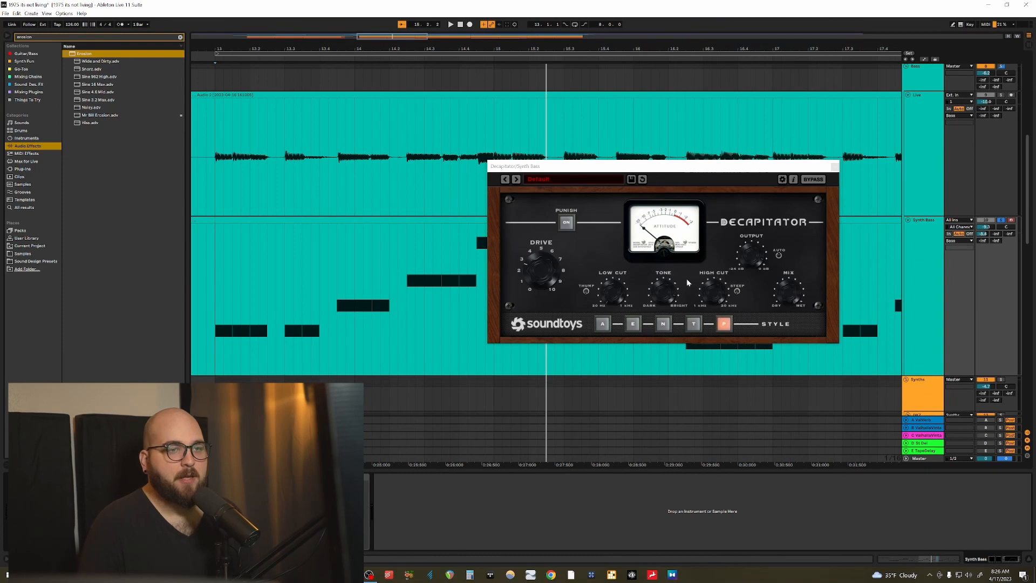
# Move the Decapitator window clear of the Synth Bass clip and play back the synth bass part
pyautogui.moveTo(637, 166); pyautogui.dragTo(610, 536)
pyautogui.press('space')
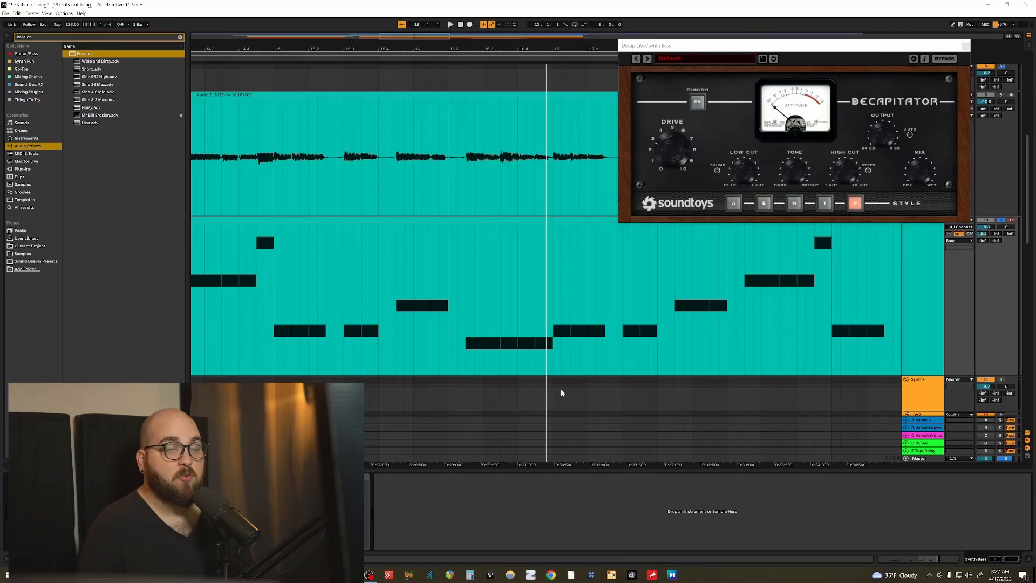
pyautogui.press('space')
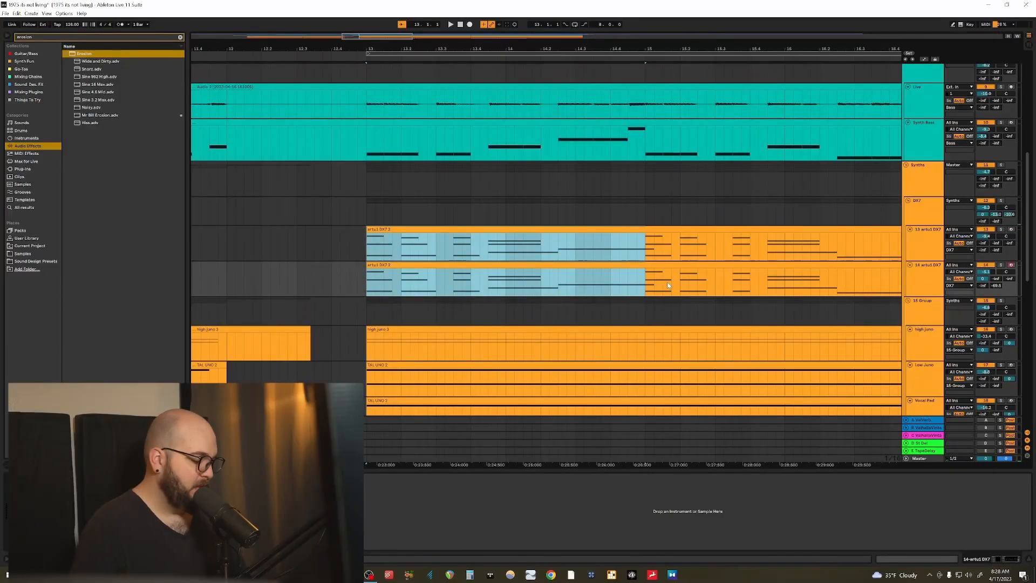
# Focus on the two DX7 layer clips and play them from just before bar 13
pyautogui.press('z')
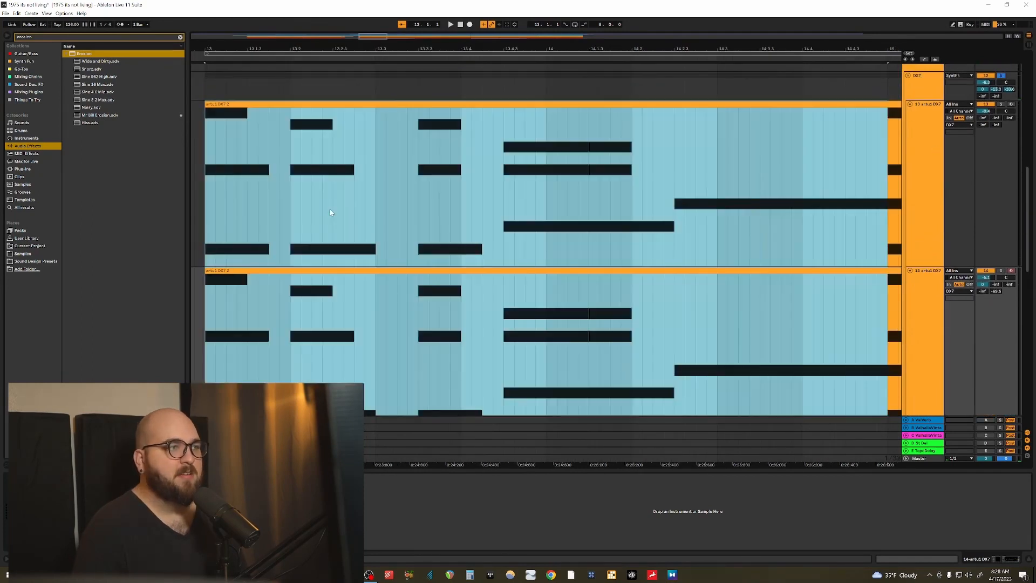
pyautogui.hscroll(-3, 345, 209)
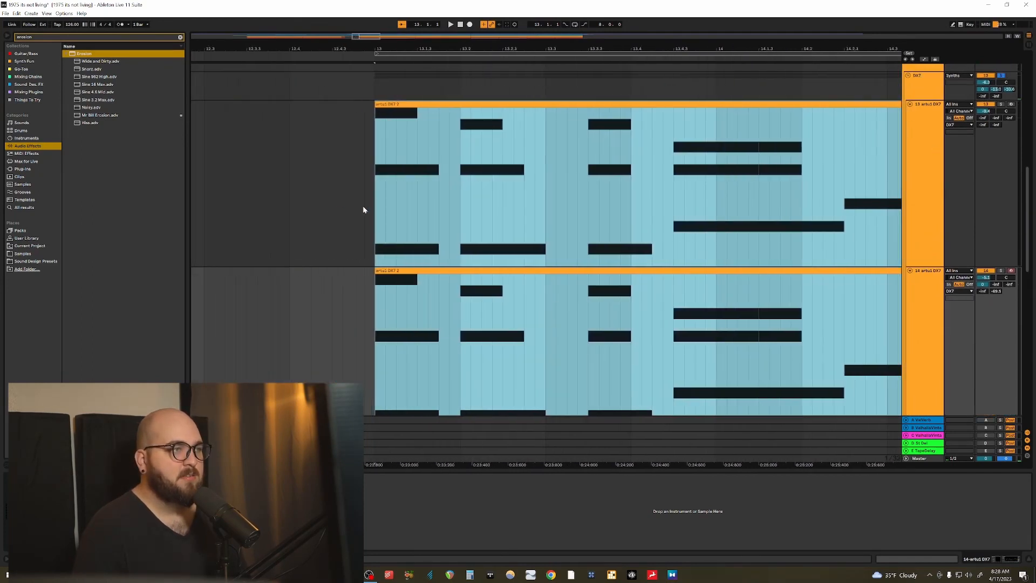
pyautogui.click(363, 204)
pyautogui.press('space')
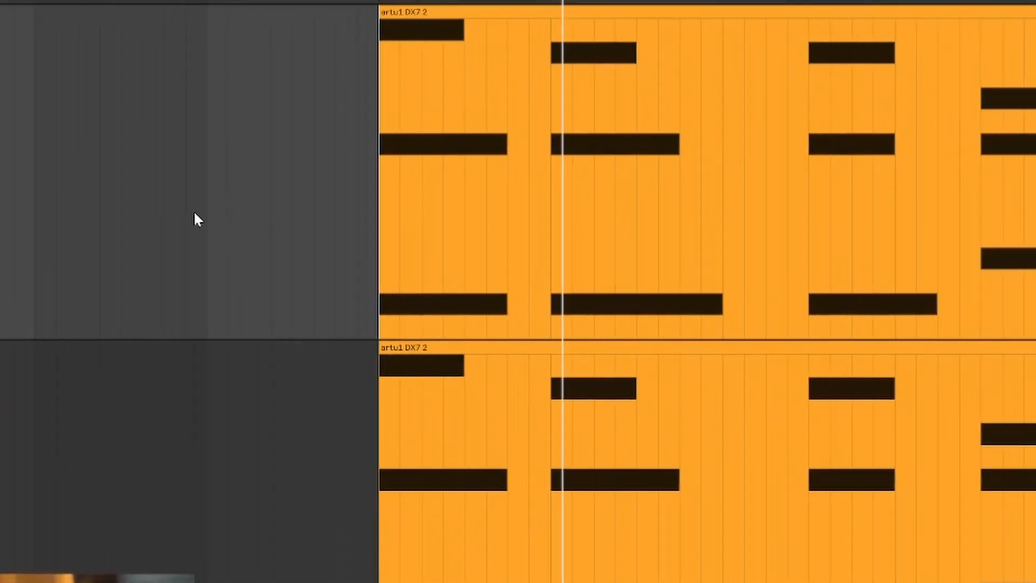
pyautogui.scroll(-1, 364, 204)
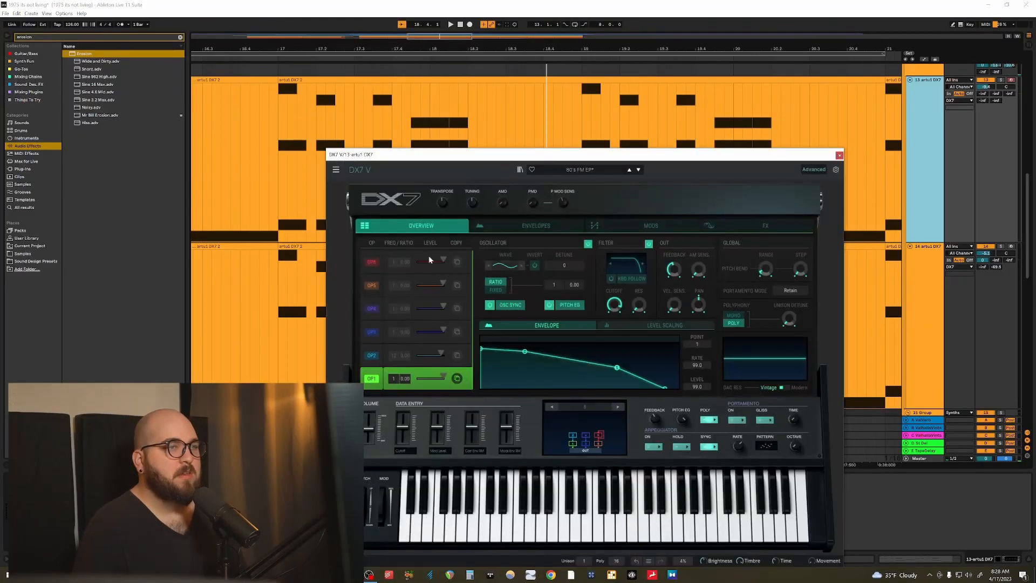
# Inspect the DX7 V and ANA 2 synths on the two DX7 layers and play back the ANA 2 layer
pyautogui.moveTo(488, 155); pyautogui.dragTo(501, 93)
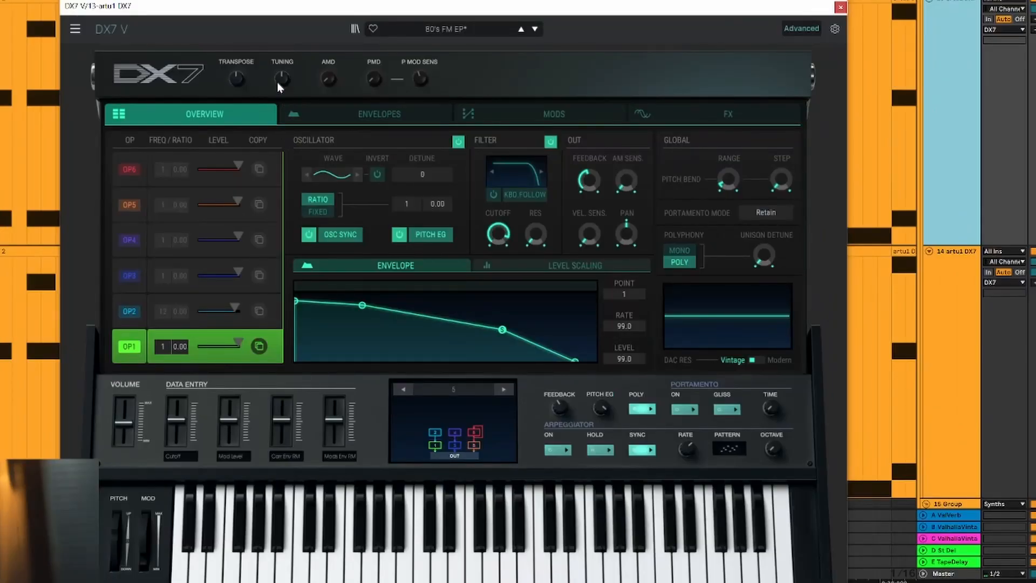
pyautogui.moveTo(671, 86); pyautogui.dragTo(657, 89)
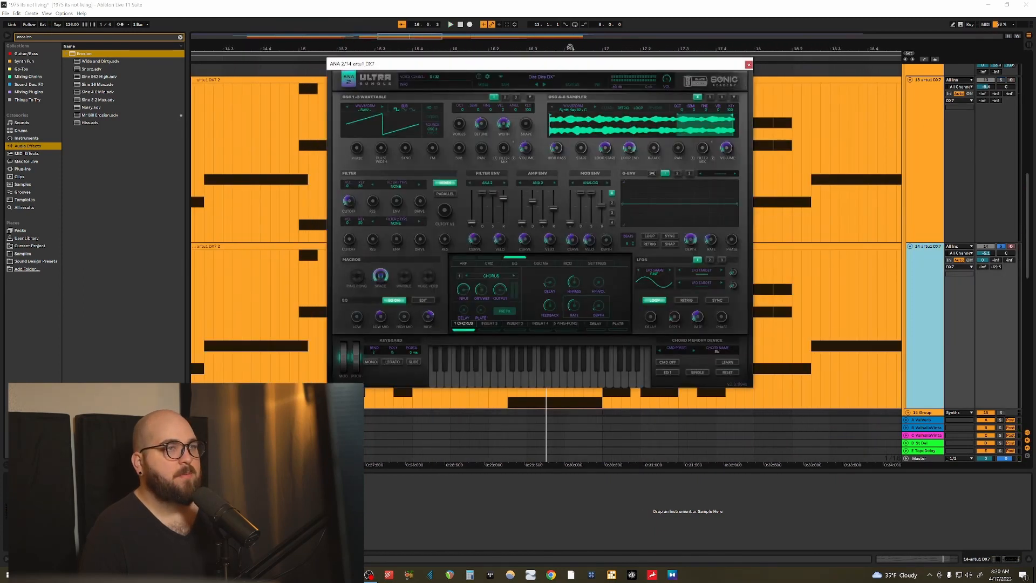
pyautogui.moveTo(570, 48); pyautogui.dragTo(295, 295)
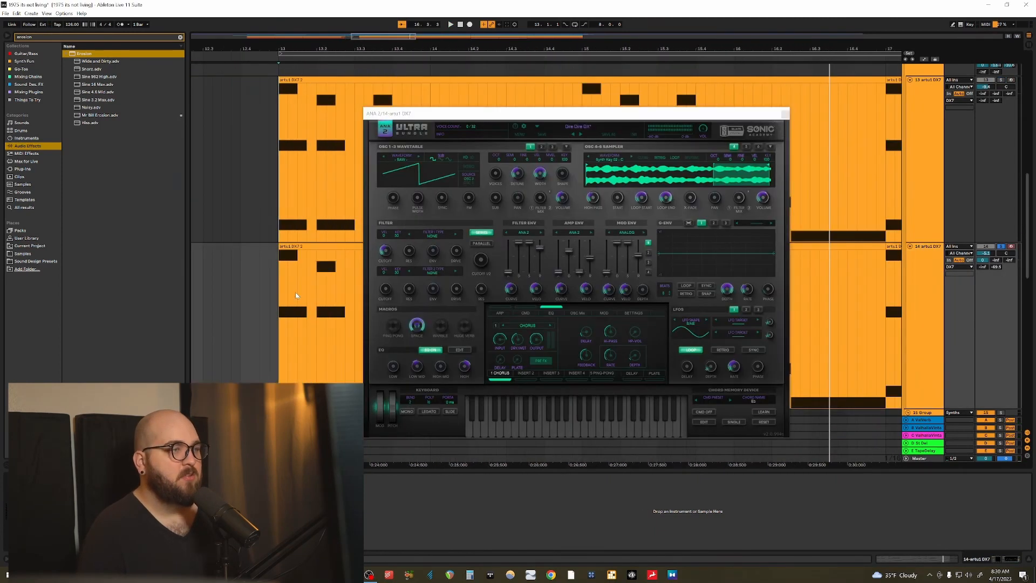
pyautogui.press('space')
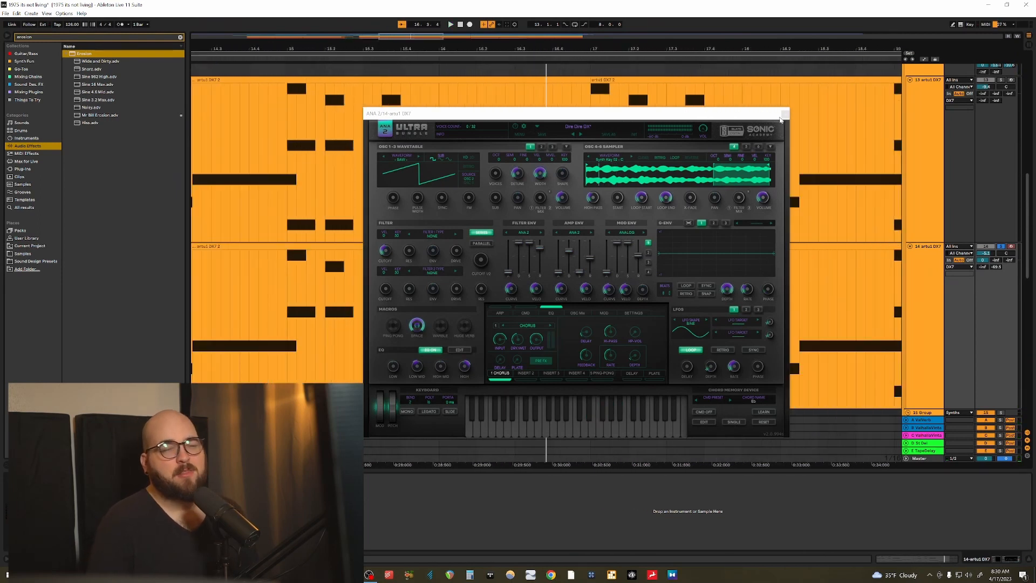
# Close the ANA 2 window and play back the pad tracks in 15 Group
pyautogui.click(784, 115)
pyautogui.scroll(2, 781, 206)
pyautogui.scroll(-1, 782, 205)
pyautogui.press('space')
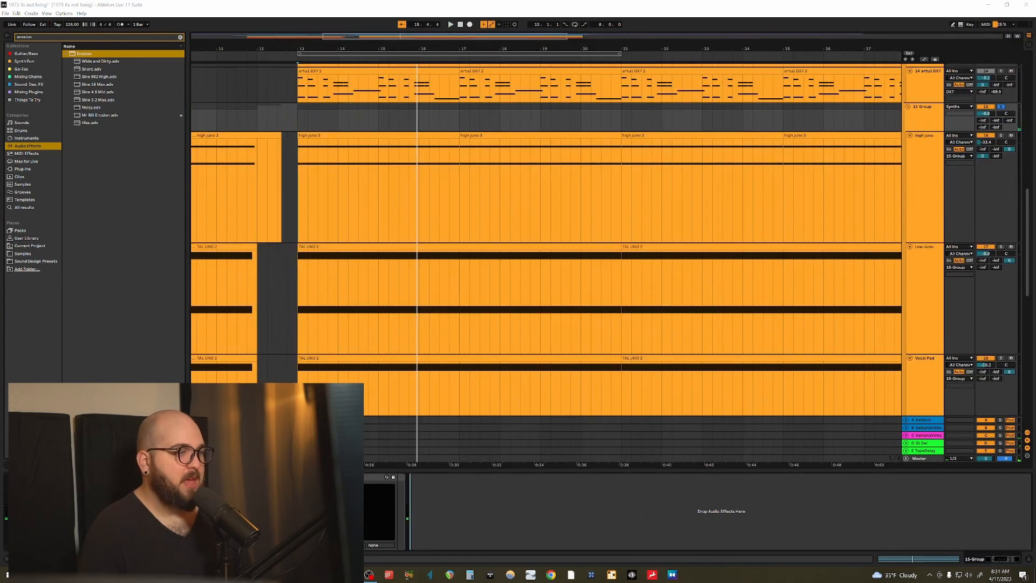
# Bring up the pad group's plug-in windows and examine the TAL-U-NO-LX synth on the Low Juno track
pyautogui.hotkey('ctrl', 'alt', 'p')
pyautogui.moveTo(640, 63); pyautogui.dragTo(709, 141)
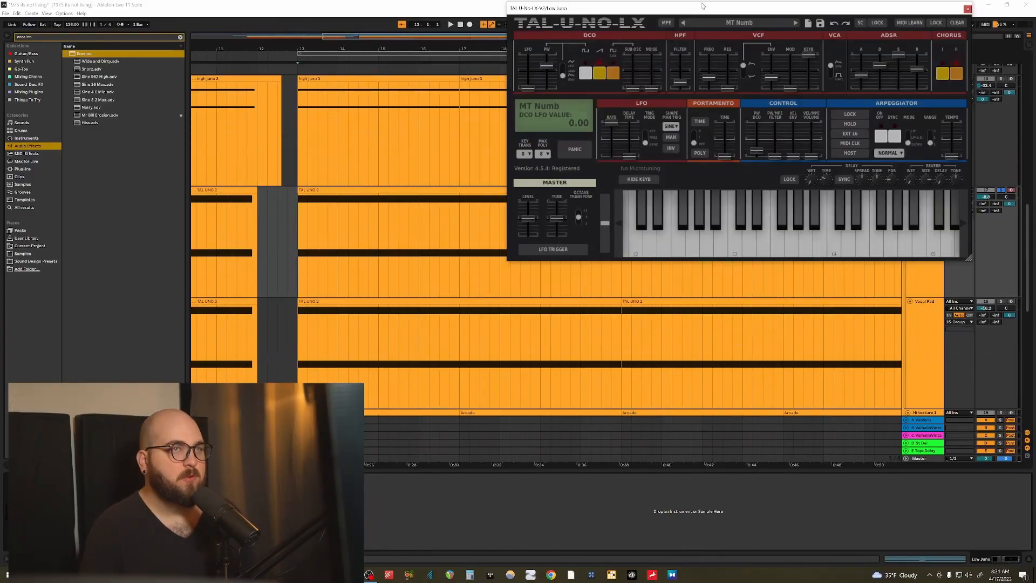
pyautogui.moveTo(708, 11); pyautogui.dragTo(529, 122)
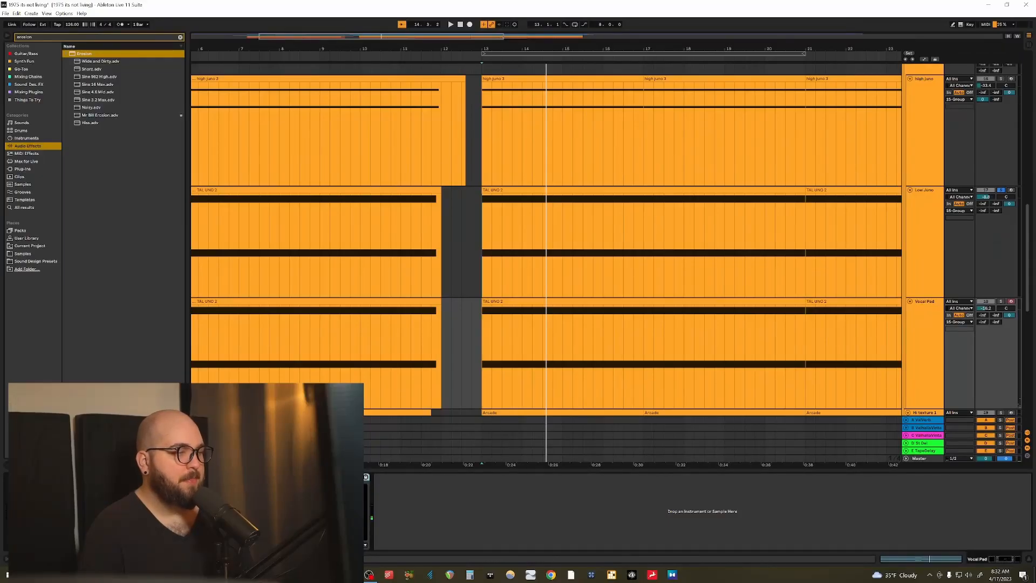
# Show the Vocal Pad track's plug-ins, then select the High Juno track
pyautogui.hotkey('ctrl', 'alt', 'p')
pyautogui.moveTo(516, 198); pyautogui.dragTo(579, 136)
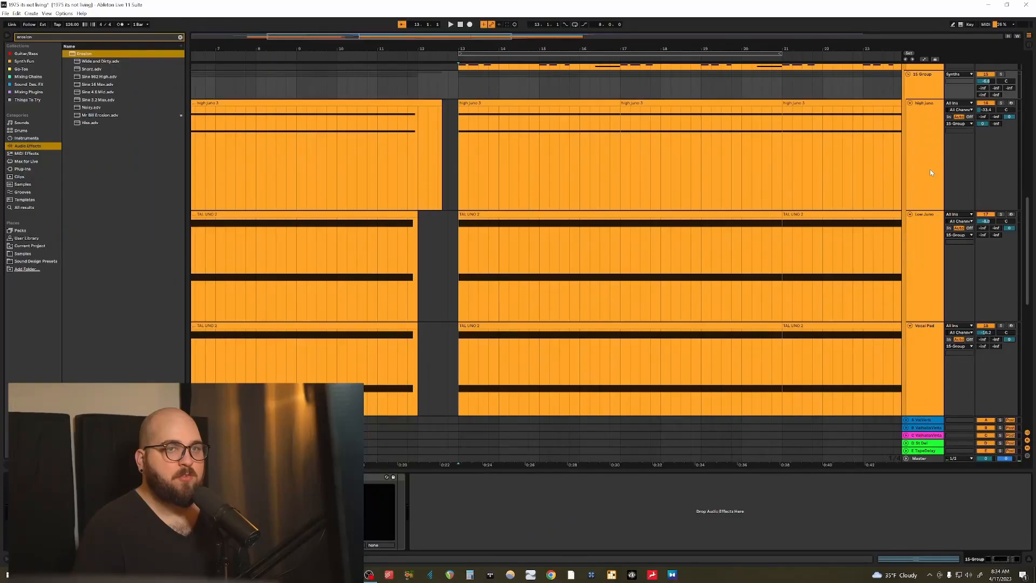
pyautogui.click(930, 170)
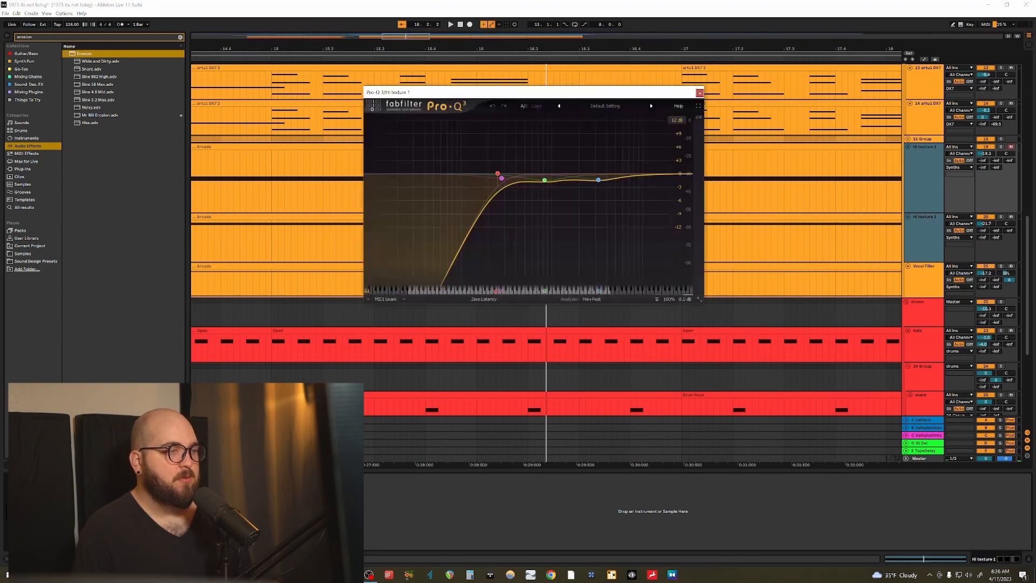
# Review the Pro-Q 3 on Hi texture 1 and the Seigaku sampler in Arcade on the Vocal Filler track
pyautogui.click(810, 137)
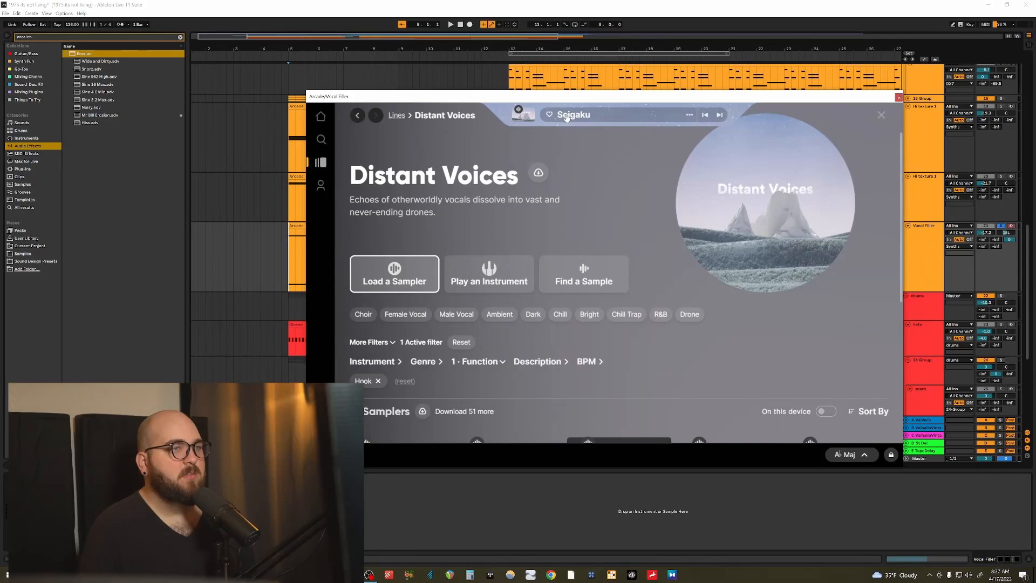
pyautogui.click(534, 123)
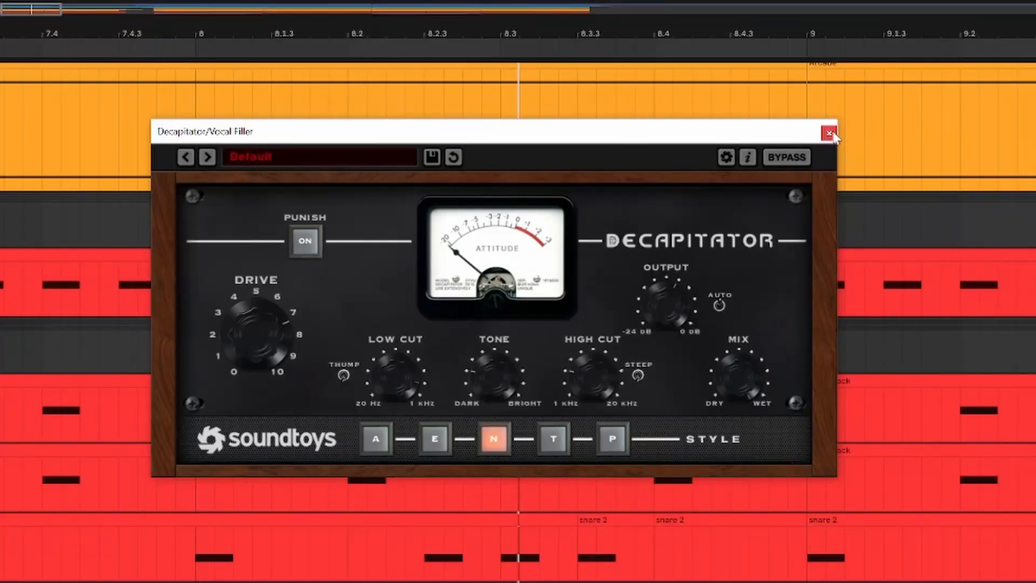
pyautogui.scroll(3, 317, 154)
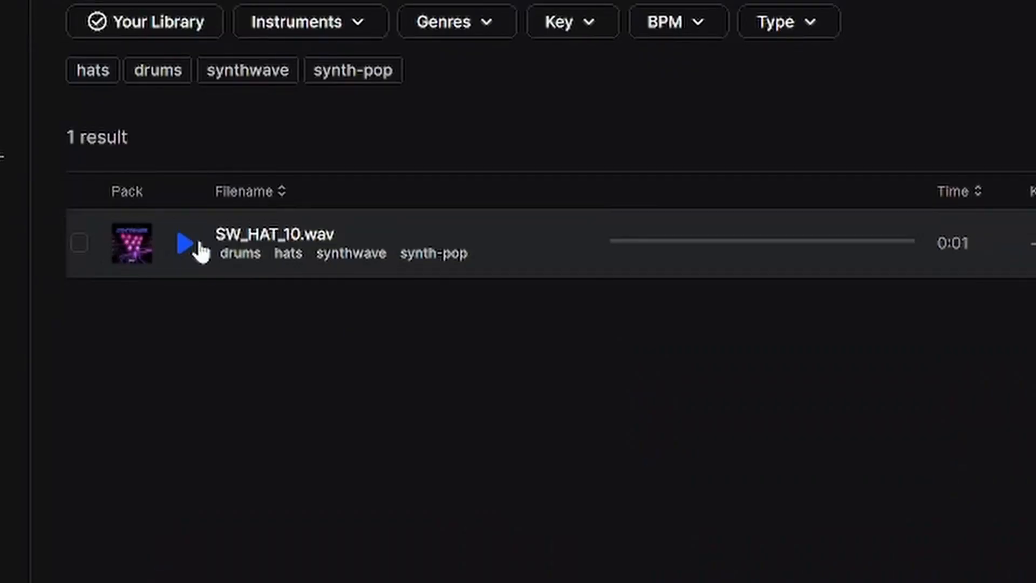
# Preview the hi-hat sample SW_HAT_10.wav and the snare sample xpsw_snare_dee.wav in the sample library
pyautogui.click(199, 246)
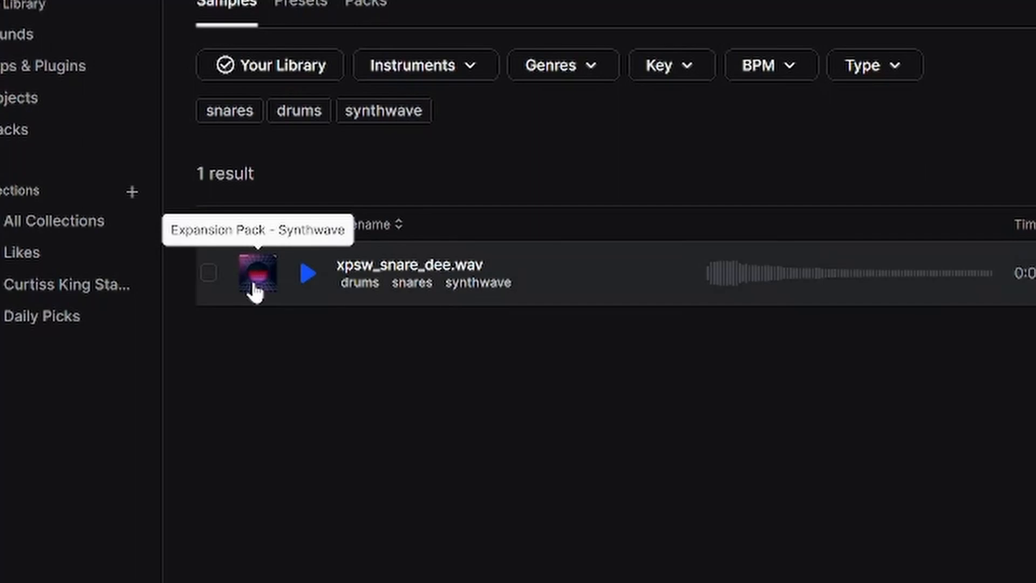
pyautogui.click(309, 274)
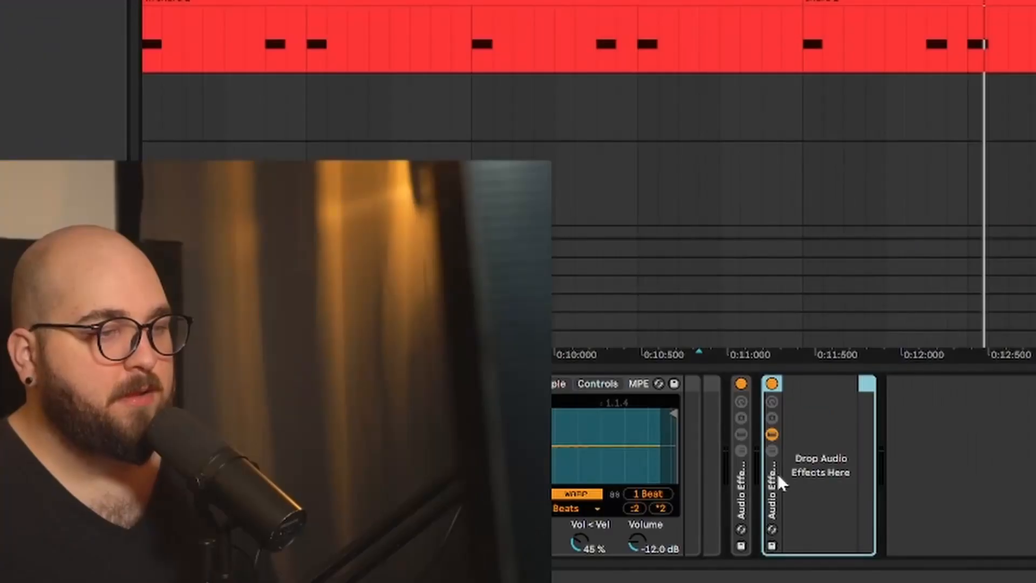
# Show the empty Audio Effect Rack's chain list on the snare track, add a Utility chain and name it Dry
pyautogui.click(773, 451)
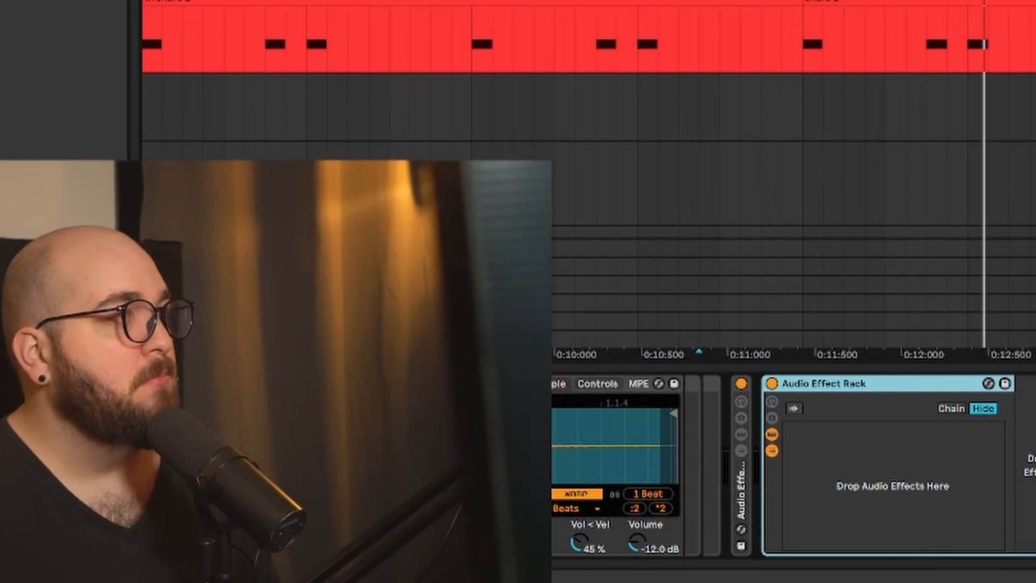
pyautogui.hotkey('ctrl', 'f')
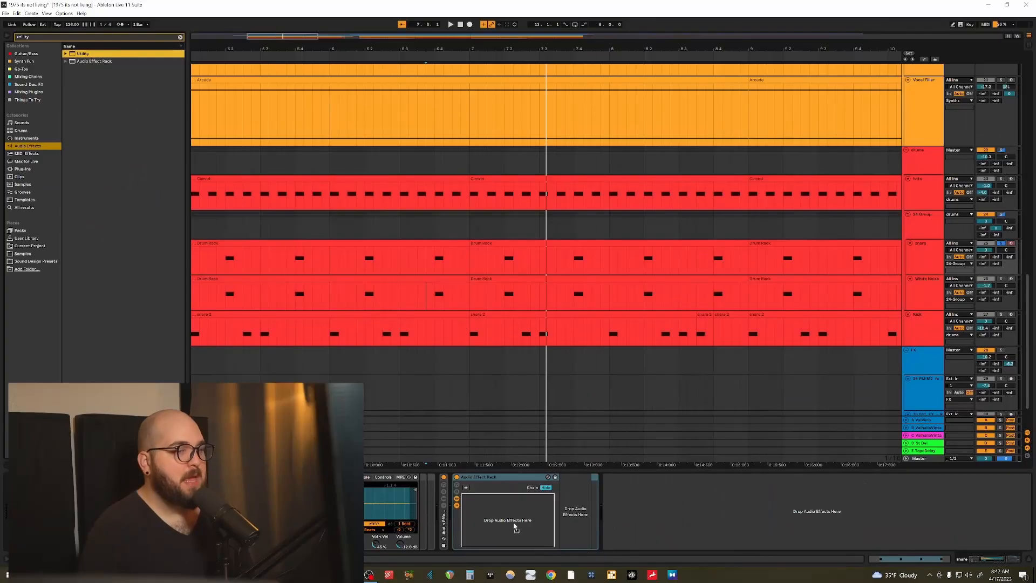
pyautogui.moveTo(491, 508); pyautogui.dragTo(486, 509)
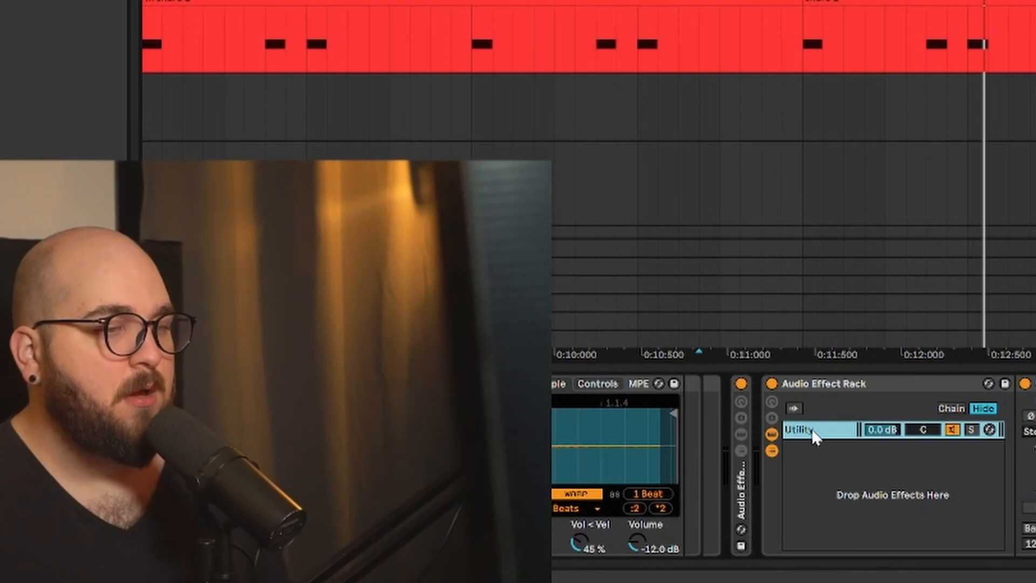
pyautogui.hotkey('ctrl', 'r')
pyautogui.write('Dry')
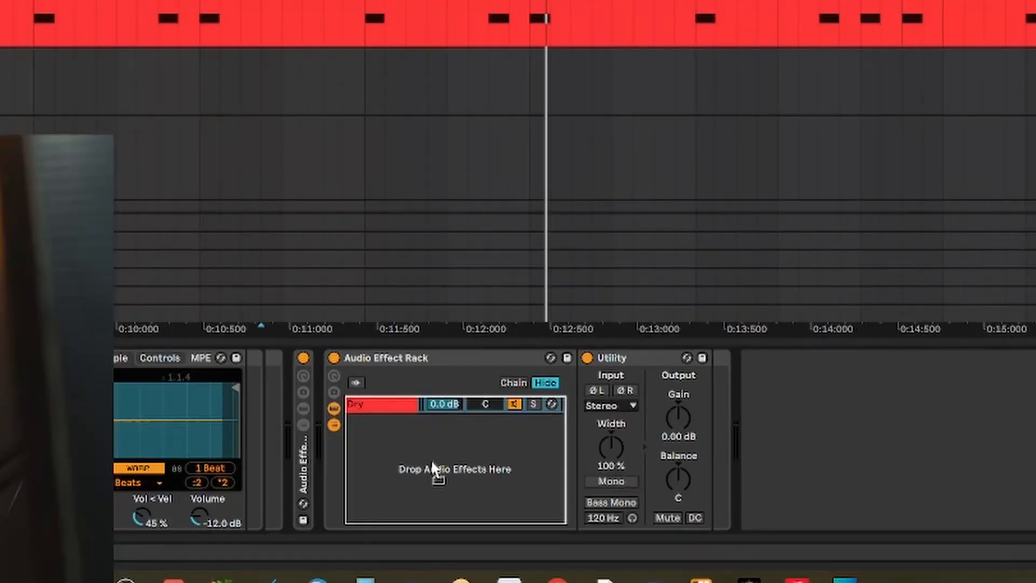
# Add a second effect as a parallel chain below Dry and demonstrate its solo and volume controls
pyautogui.moveTo(430, 459); pyautogui.dragTo(435, 460)
pyautogui.click(533, 422)
pyautogui.moveTo(446, 421); pyautogui.dragTo(458, 399)
pyautogui.click(532, 421)
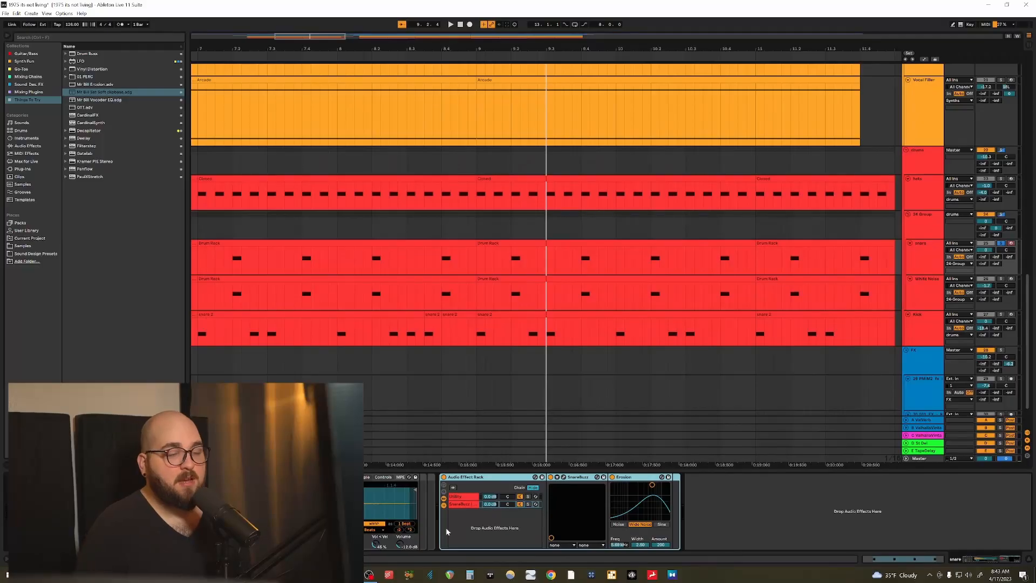
# Open the SnareBuzz plug-in in the snare's Audio Effect Rack and play the snare through that chain
pyautogui.click(564, 477)
pyautogui.moveTo(608, 73); pyautogui.dragTo(551, 84)
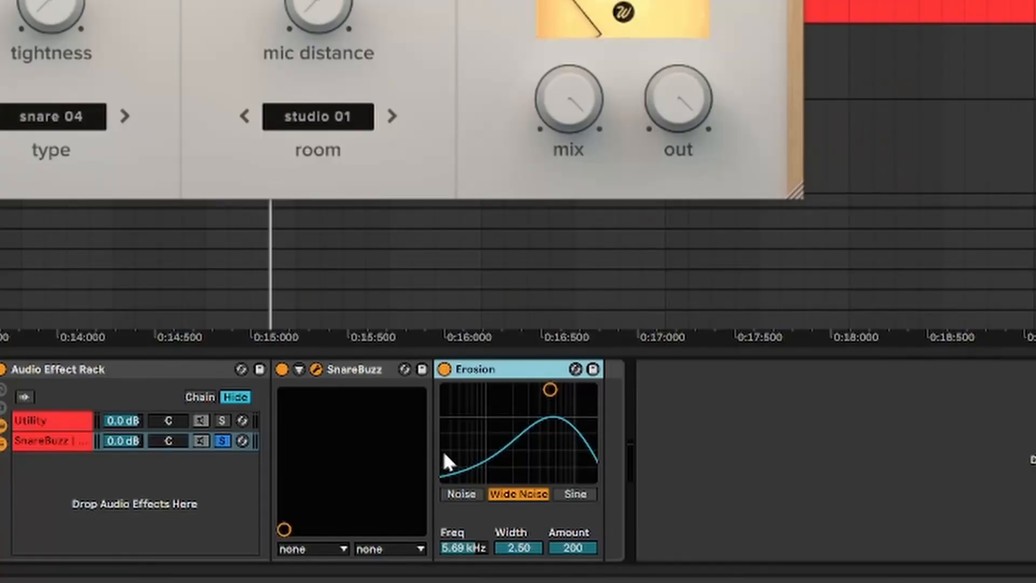
pyautogui.press('space')
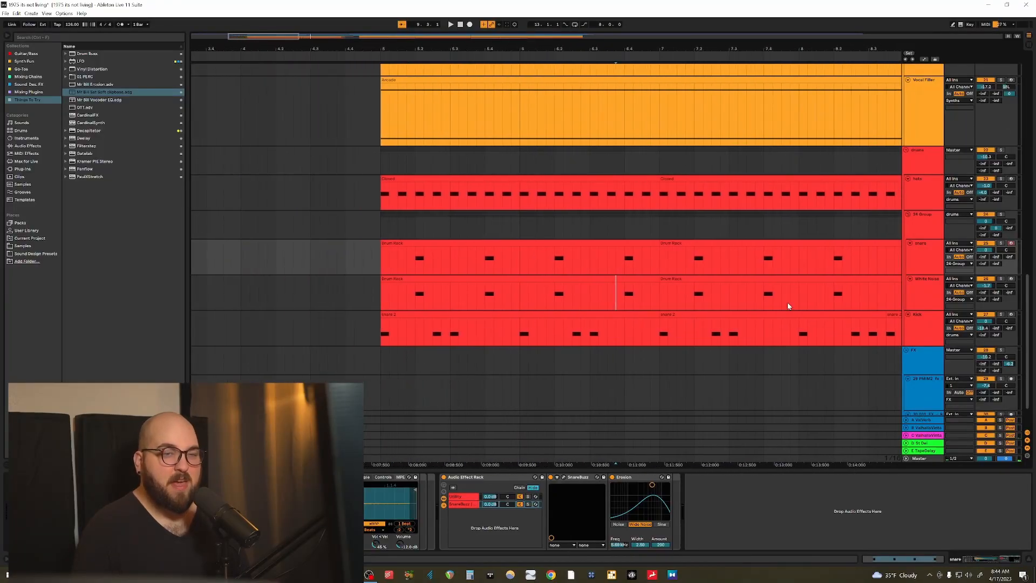
# Display the White Noise track's device chain and play back the track
pyautogui.click(942, 292)
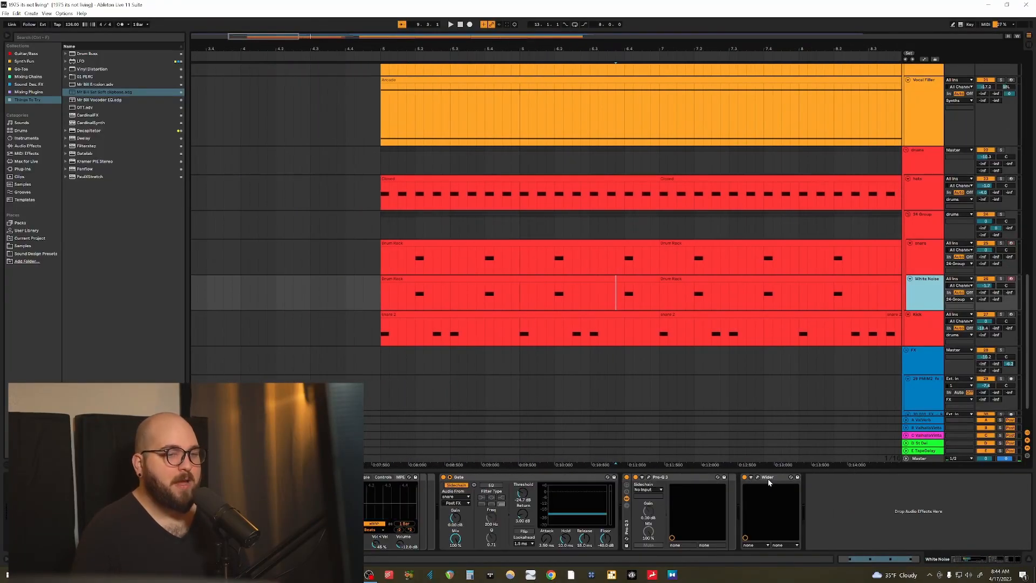
pyautogui.press('space')
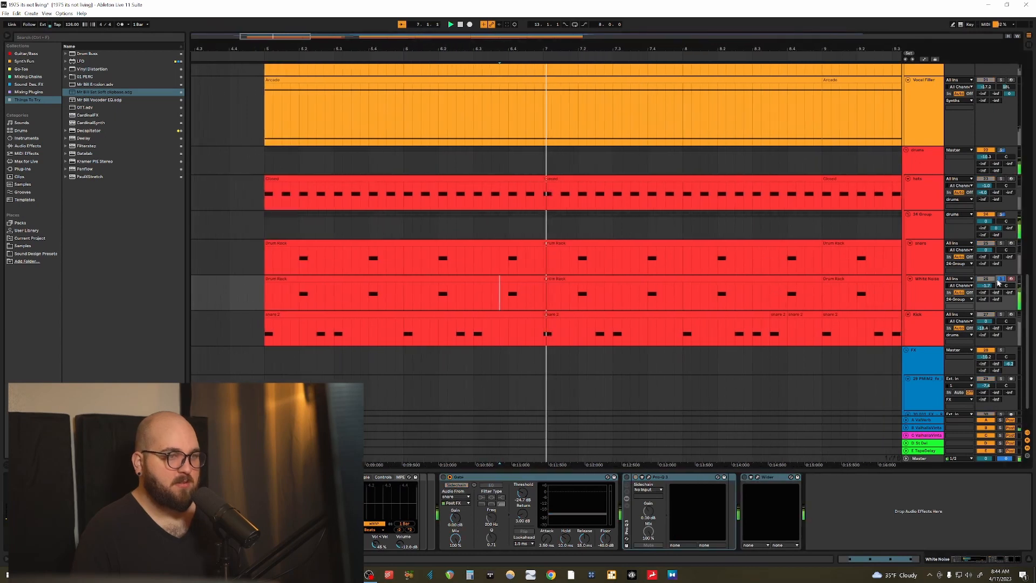
# Solo the White Noise track, examine its Gate sidechained from the snare, and play the track back
pyautogui.click(1001, 279)
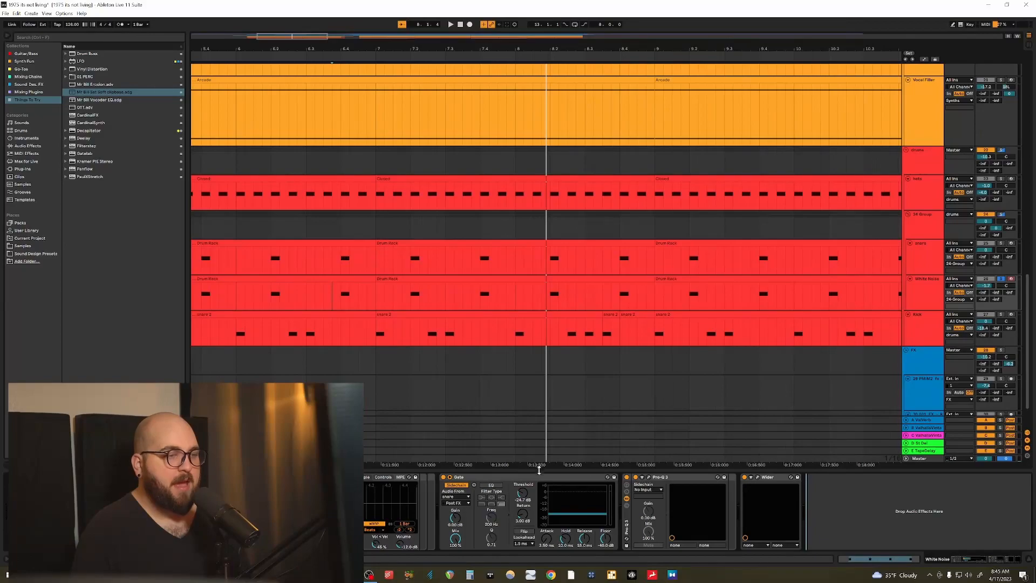
pyautogui.click(532, 478)
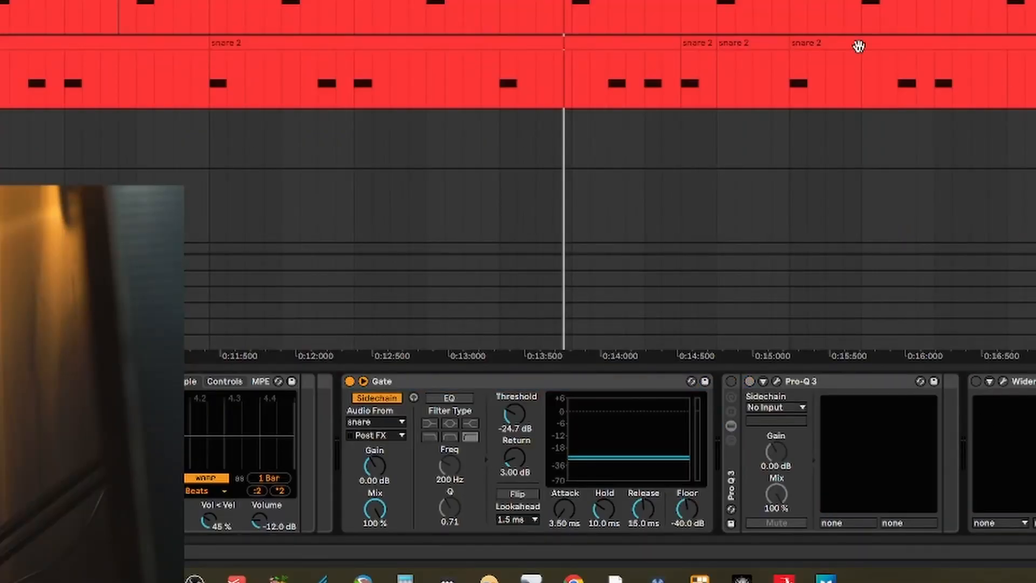
pyautogui.hscroll(-5, 292, 61)
pyautogui.hscroll(2, 292, 74)
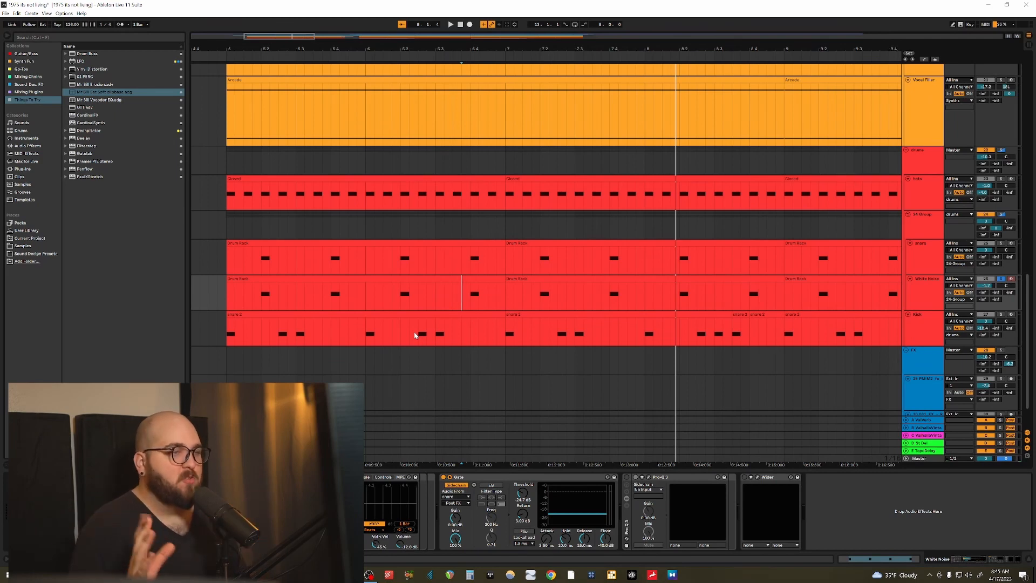
pyautogui.press('space')
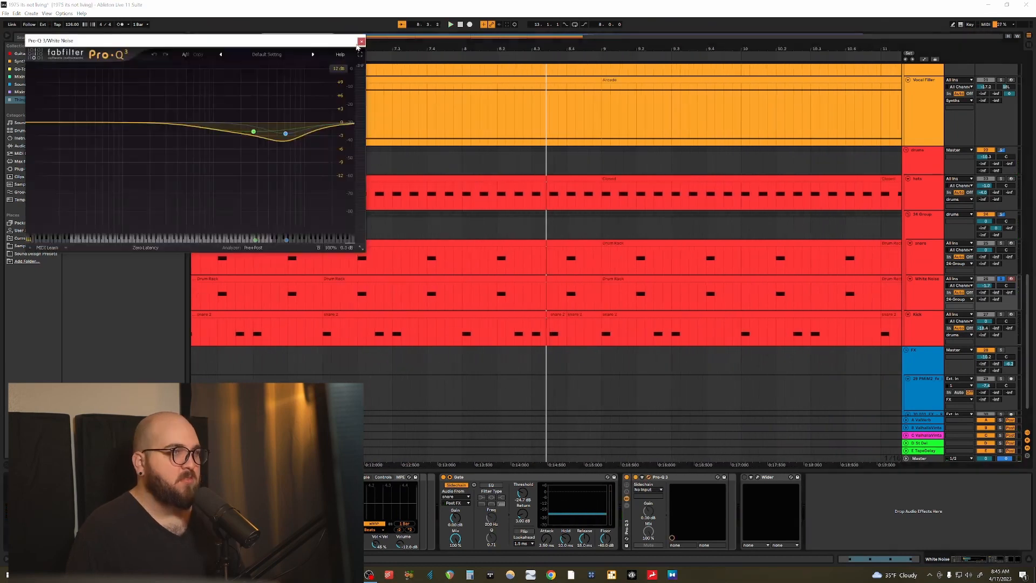
# View the White Noise track's Pro-Q 3 curve and Wider setting in their plug-in windows, closing each one after viewing
pyautogui.moveTo(286, 44); pyautogui.dragTo(657, 149)
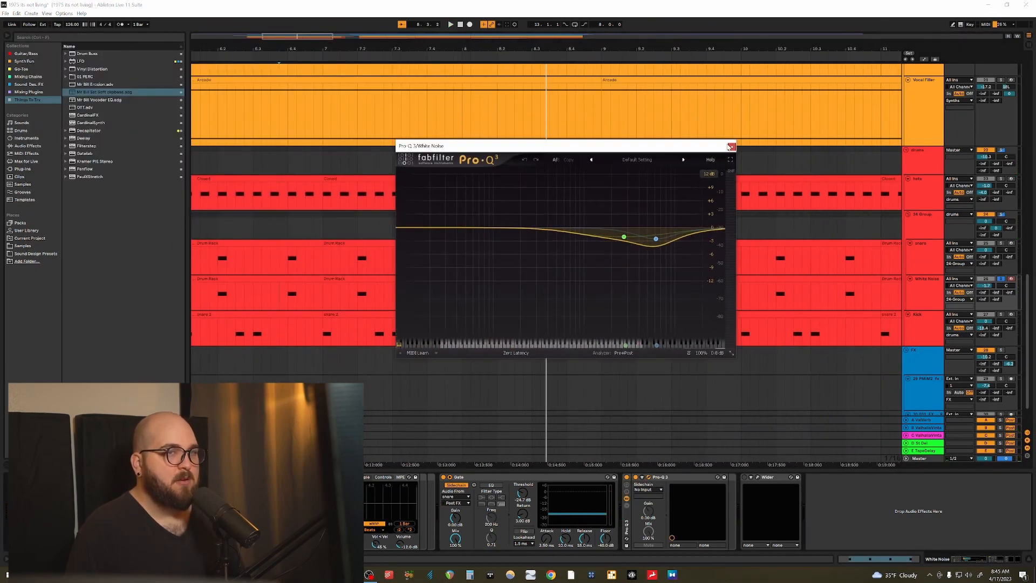
pyautogui.click(730, 146)
pyautogui.moveTo(192, 43); pyautogui.dragTo(634, 158)
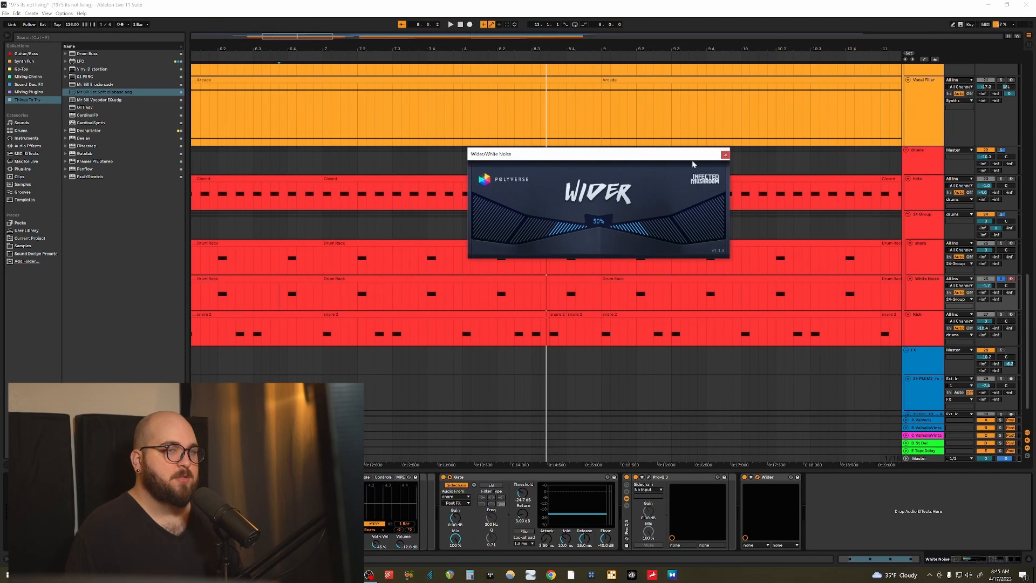
pyautogui.click(724, 154)
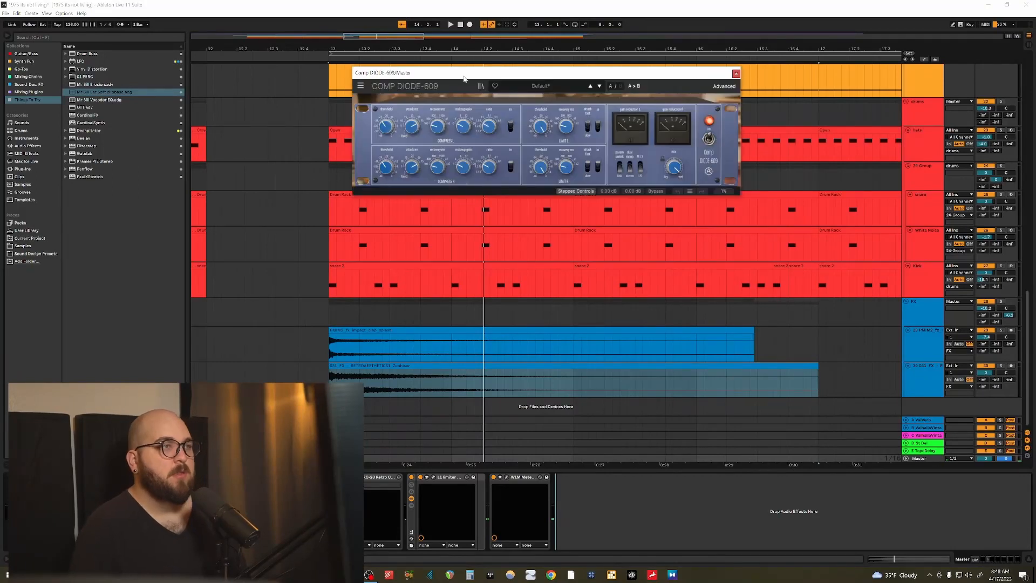
# Review the Master track's Comp DIODE-609 and RC-20 Retro Color plug-ins in their own windows
pyautogui.moveTo(465, 78); pyautogui.dragTo(526, 179)
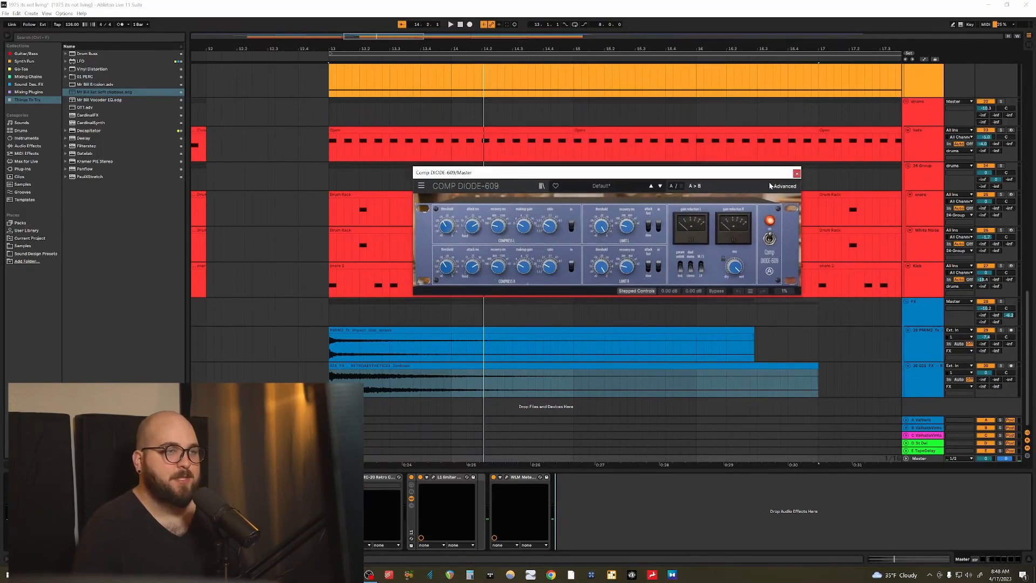
pyautogui.click(796, 174)
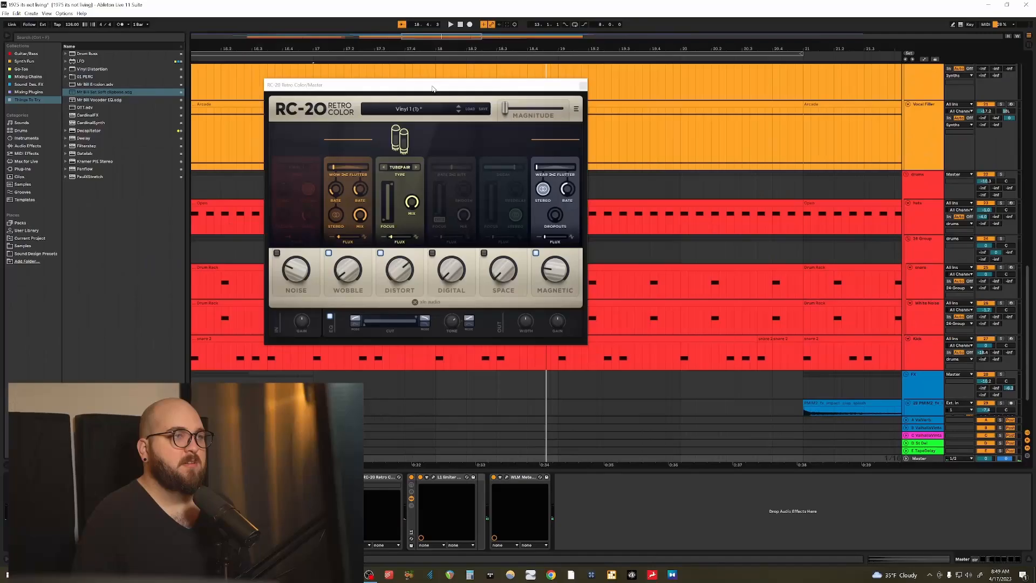
pyautogui.moveTo(433, 87); pyautogui.dragTo(573, 81)
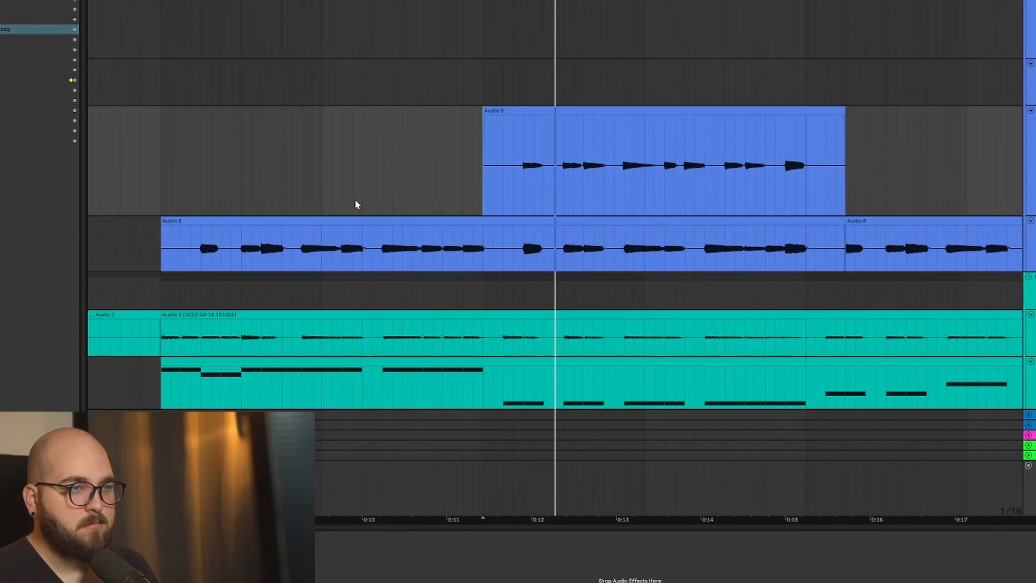
# Follow the song's playback from the guitar and bass tracks down to the synths, fitting the whole arrangement in width
pyautogui.scroll(-1, 354, 198)
pyautogui.scroll(-1, 357, 200)
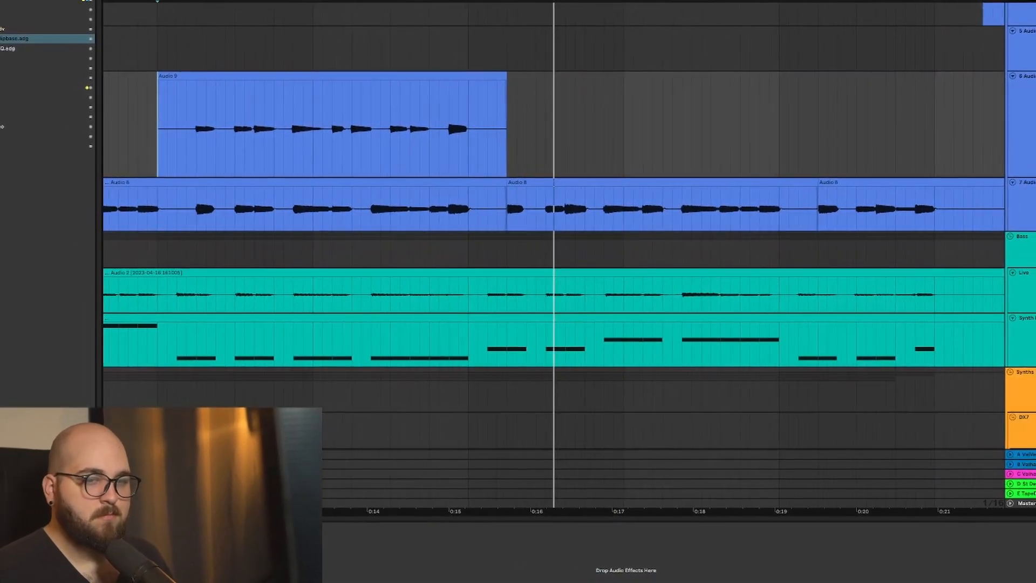
pyautogui.hotkey('ctrl', 'alt', 'l')
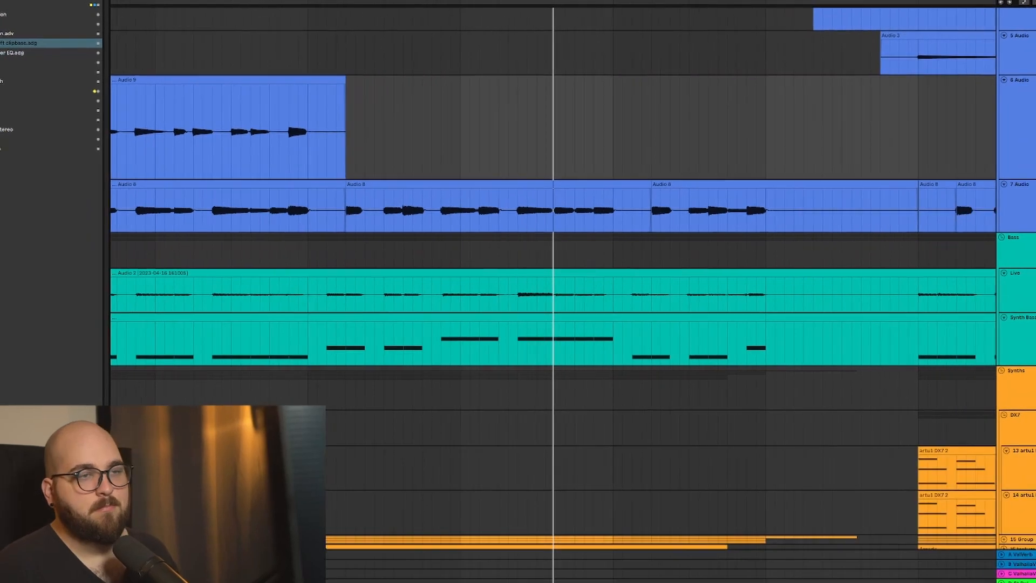
pyautogui.scroll(-3, 841, 475)
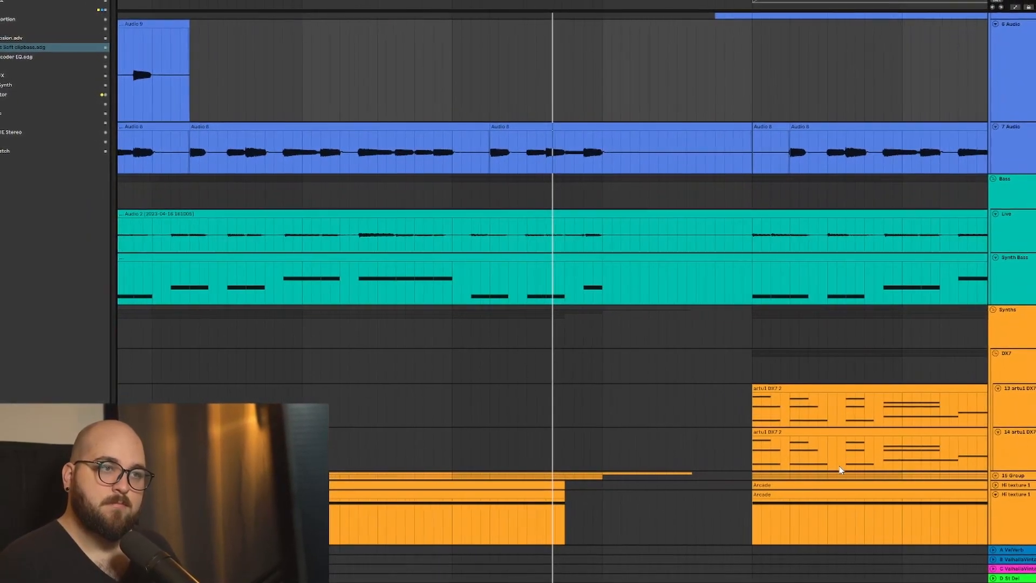
pyautogui.press('w')
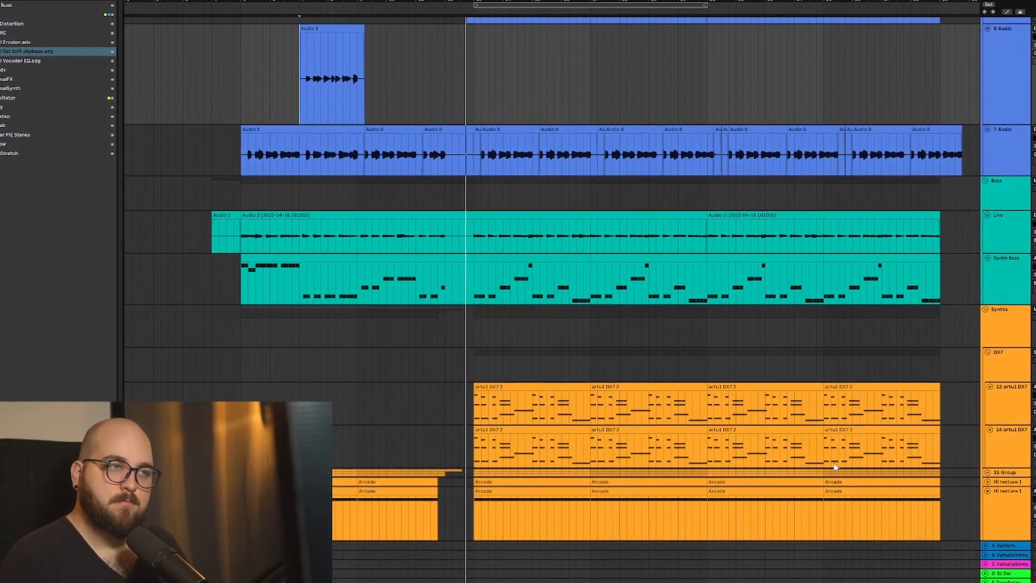
pyautogui.scroll(-1, 837, 467)
pyautogui.scroll(-1, 831, 462)
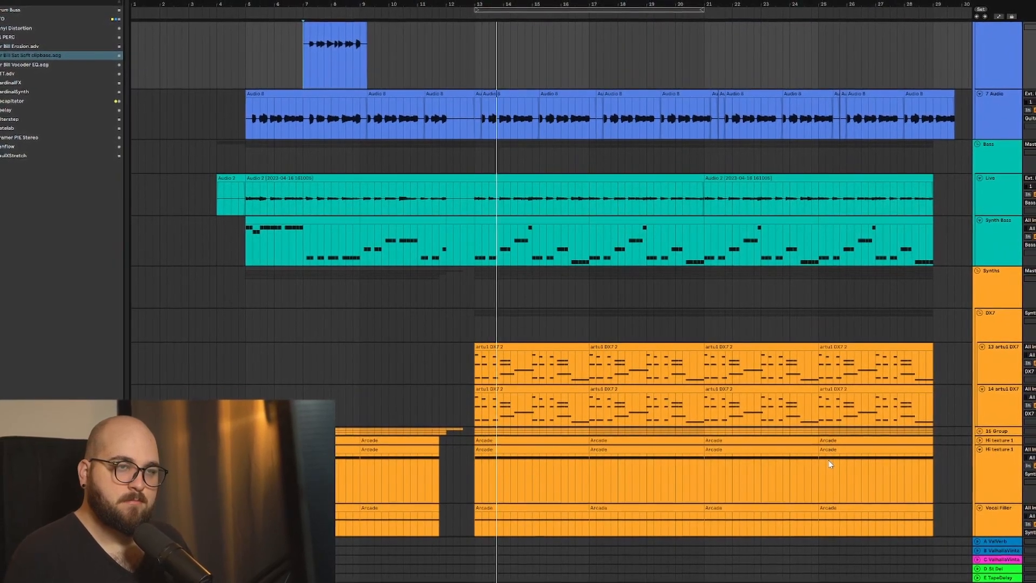
# Follow the continuing playback back up through the bass and guitar tracks to the NOTES track
pyautogui.scroll(1, 831, 462)
pyautogui.scroll(7, 825, 457)
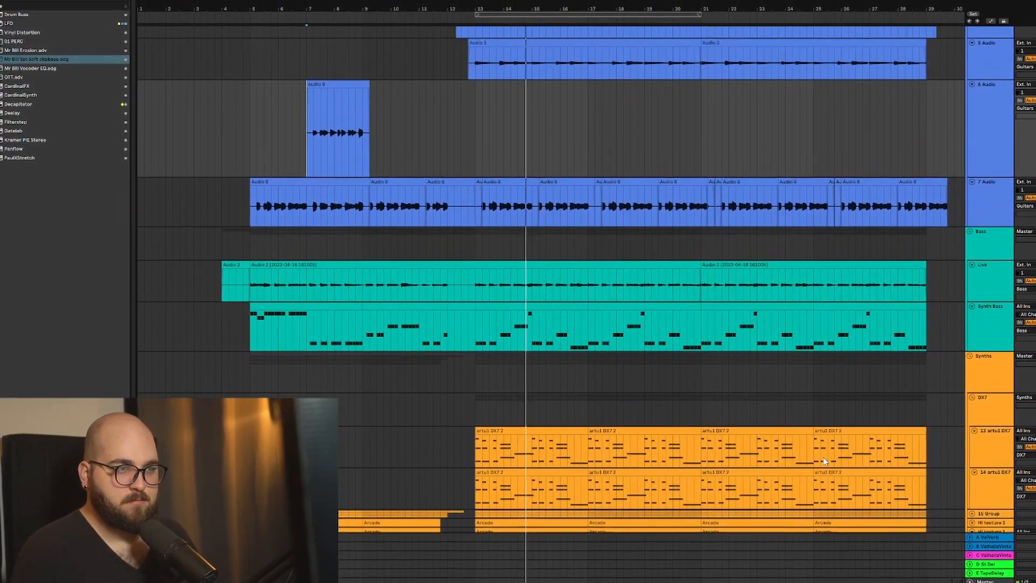
pyautogui.scroll(5, 822, 460)
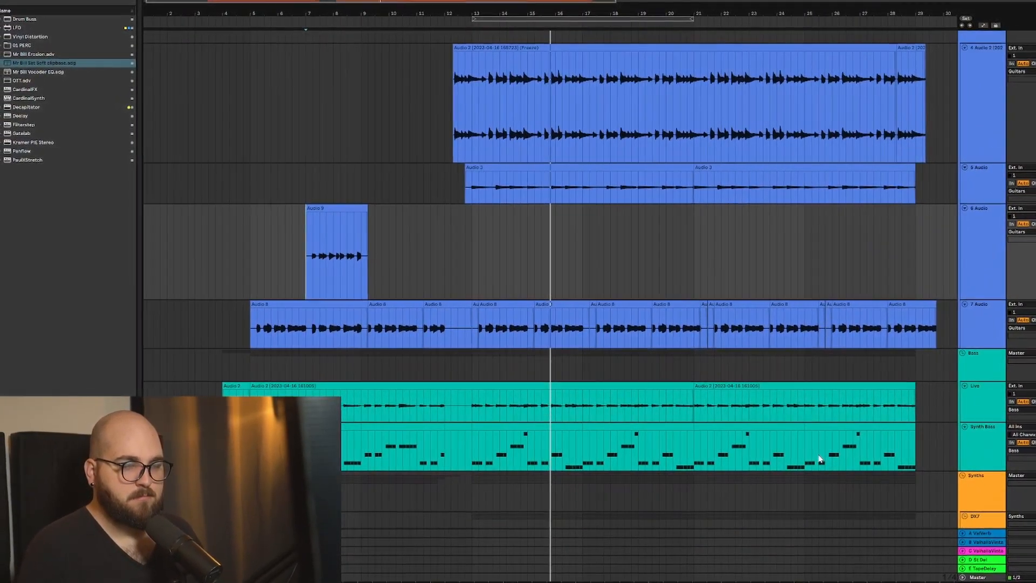
pyautogui.scroll(4, 814, 458)
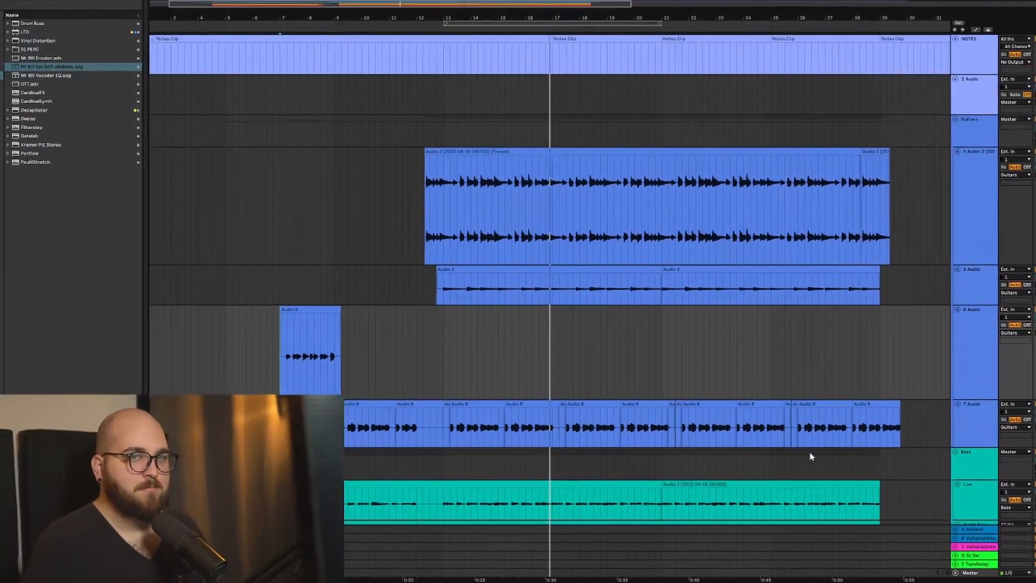
pyautogui.scroll(4, 753, 426)
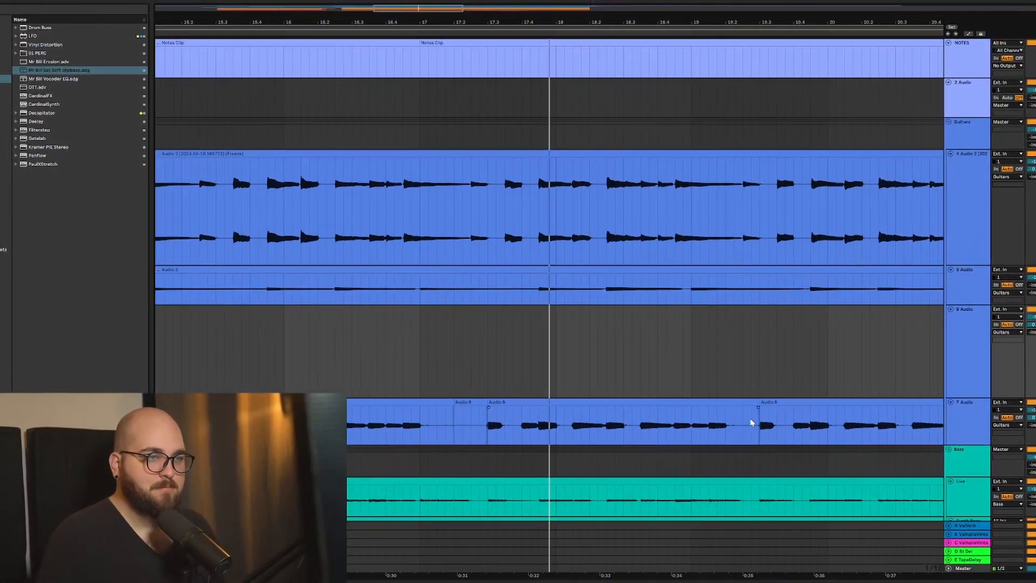
pyautogui.scroll(-2, 751, 422)
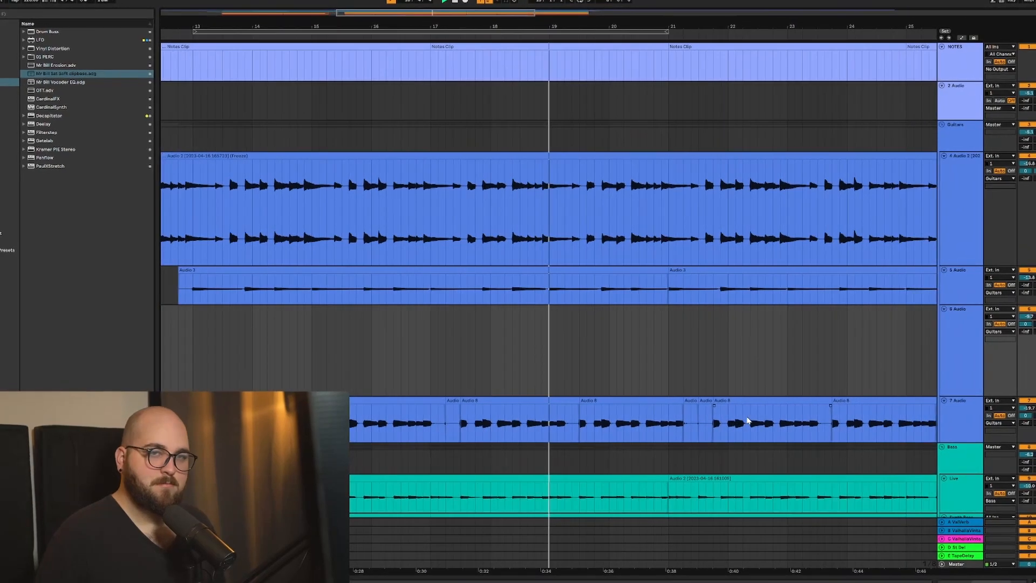